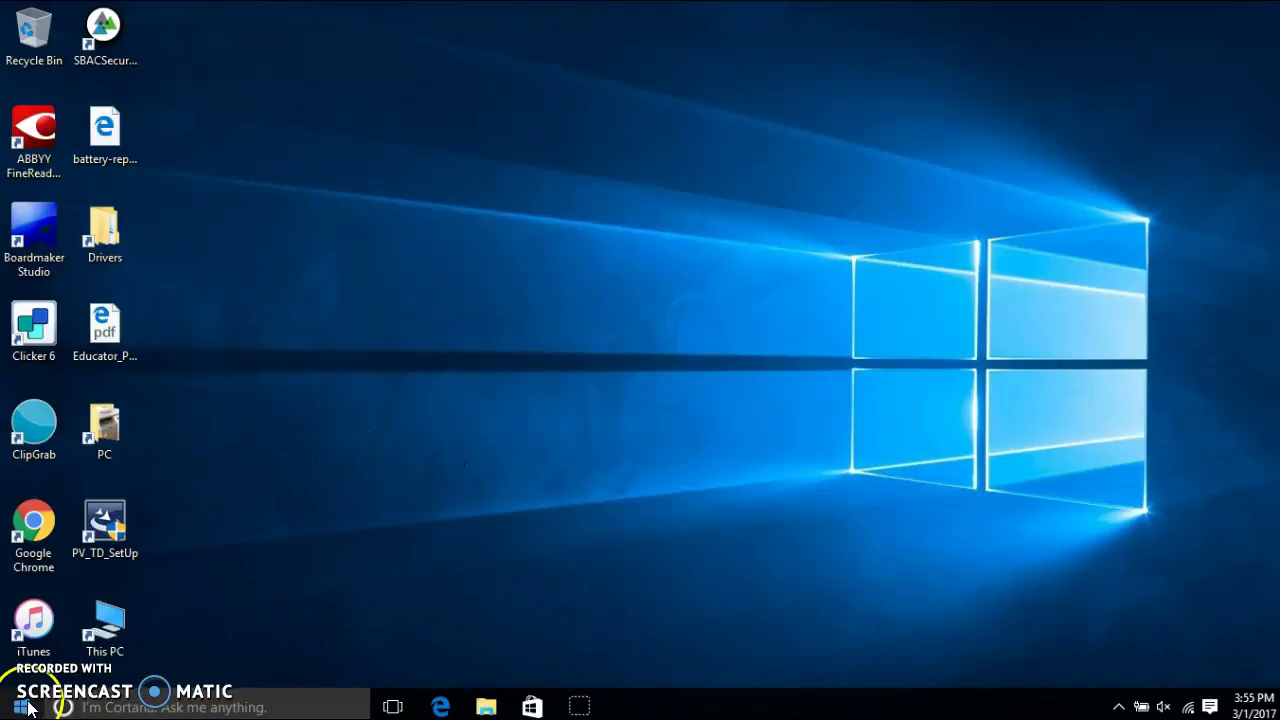
- Search the computer for Windows Speech Recognition and launch the desktop app
left_click(143, 708)
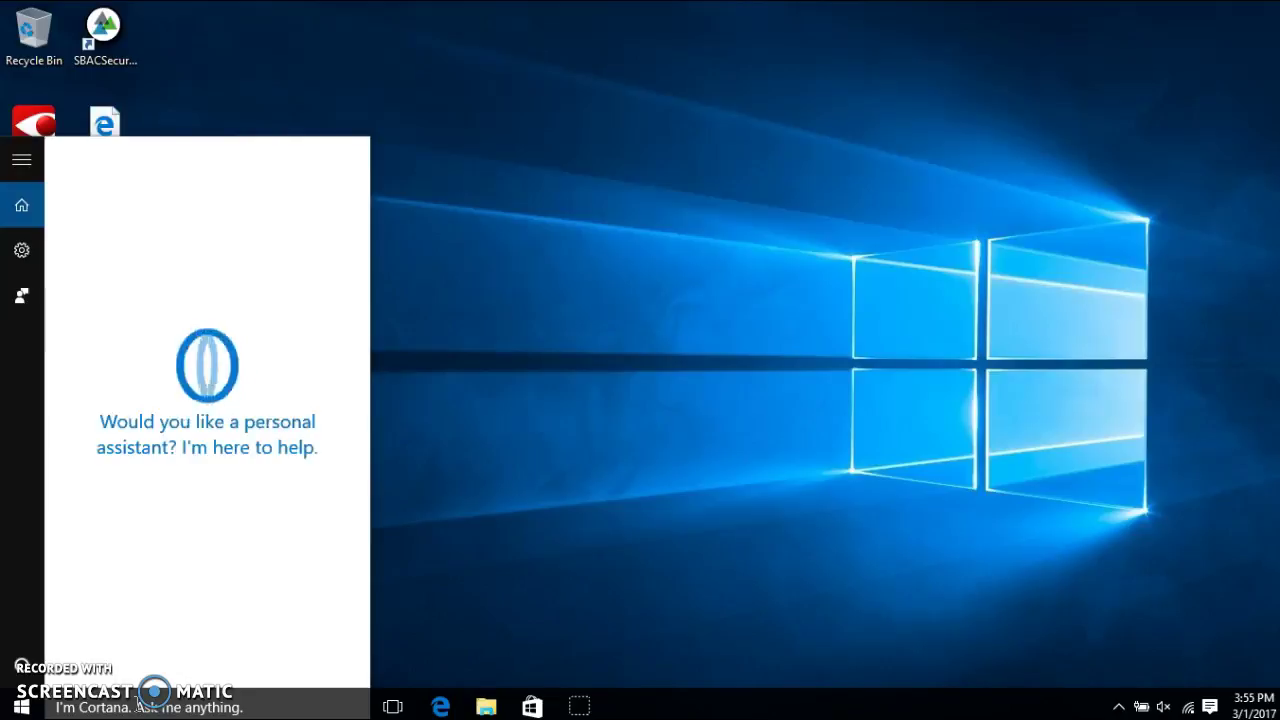
left_click(40, 708)
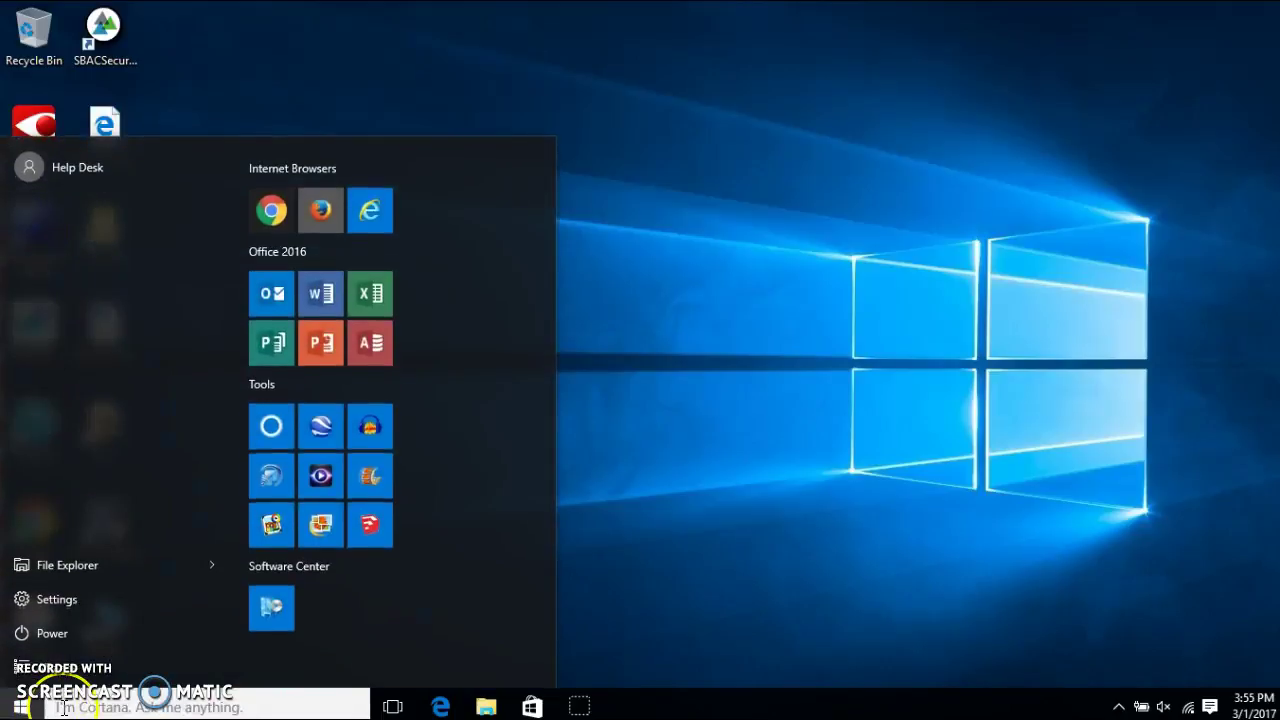
type("Windo")
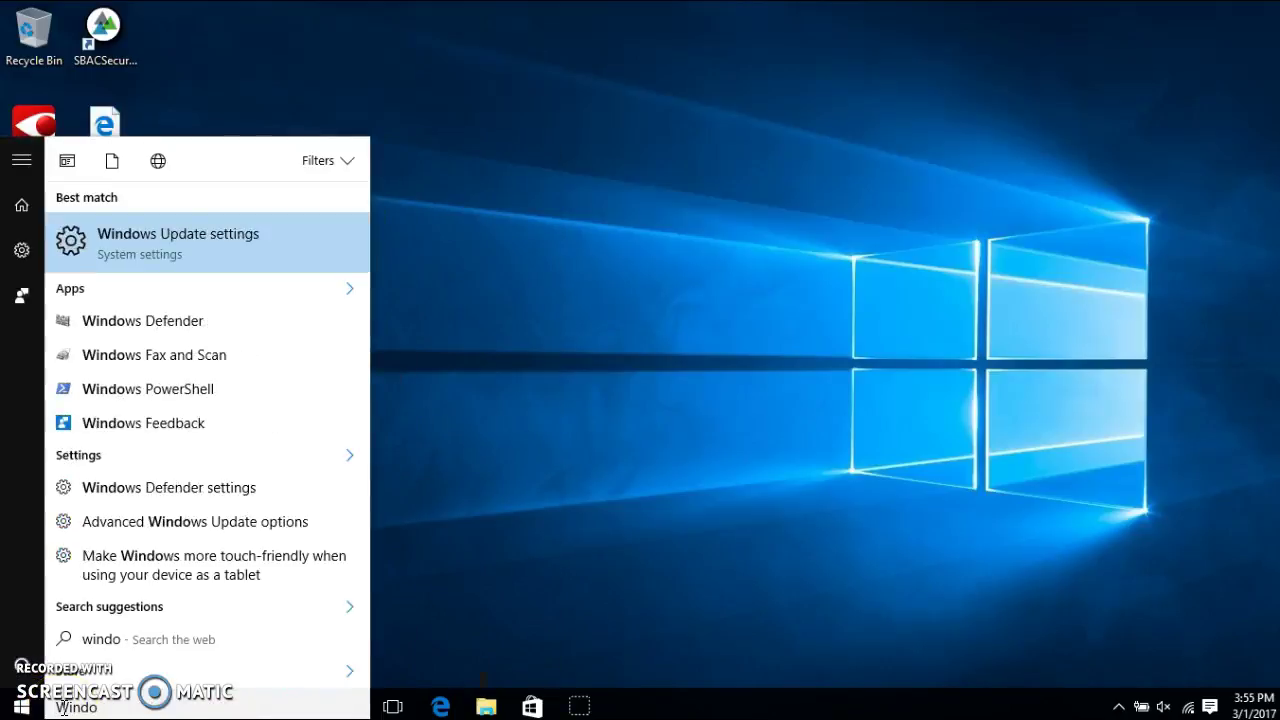
type("ws Speec")
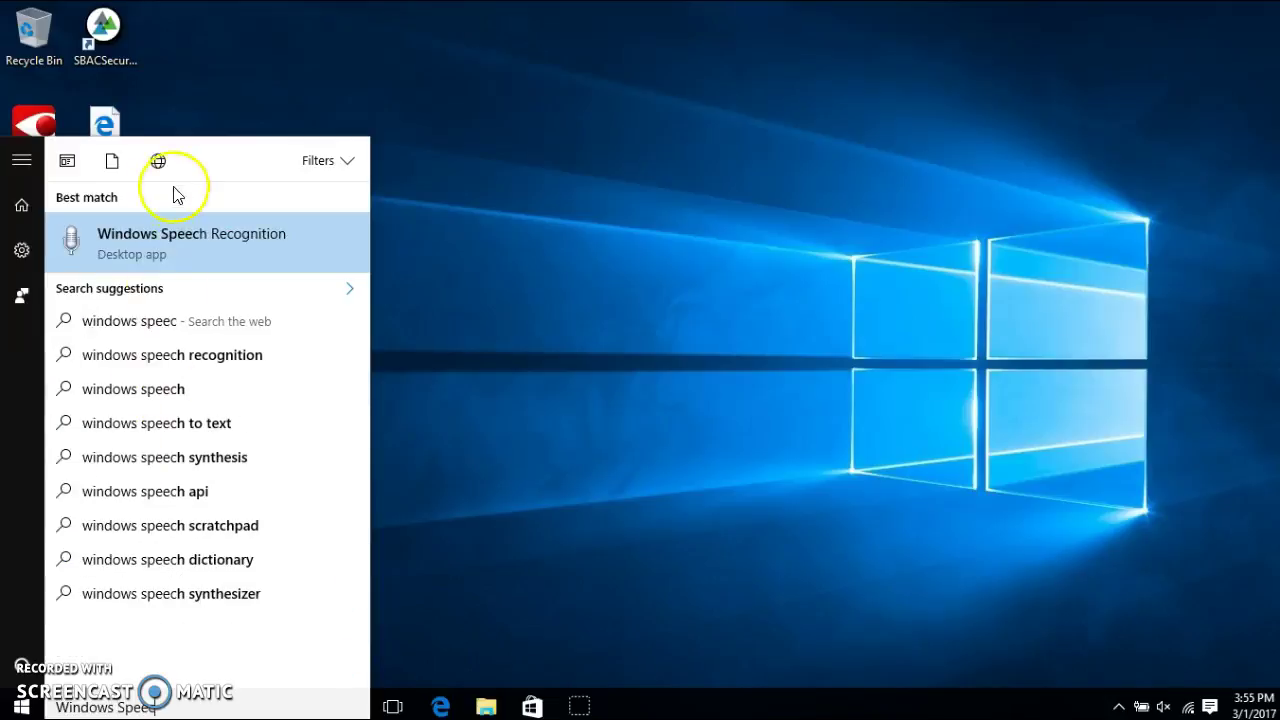
left_click(166, 233)
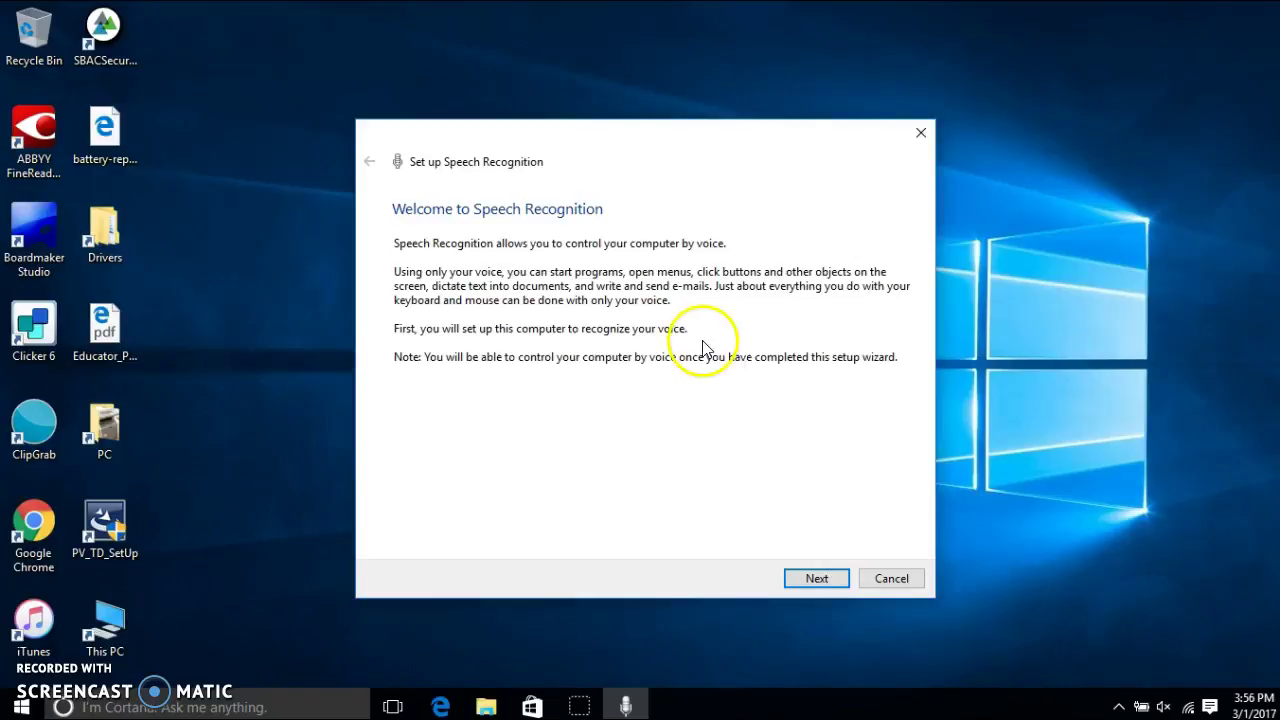
- Set up the microphone as a Headset Microphone and complete the placement and volume pages of the setup wizard
left_click(820, 579)
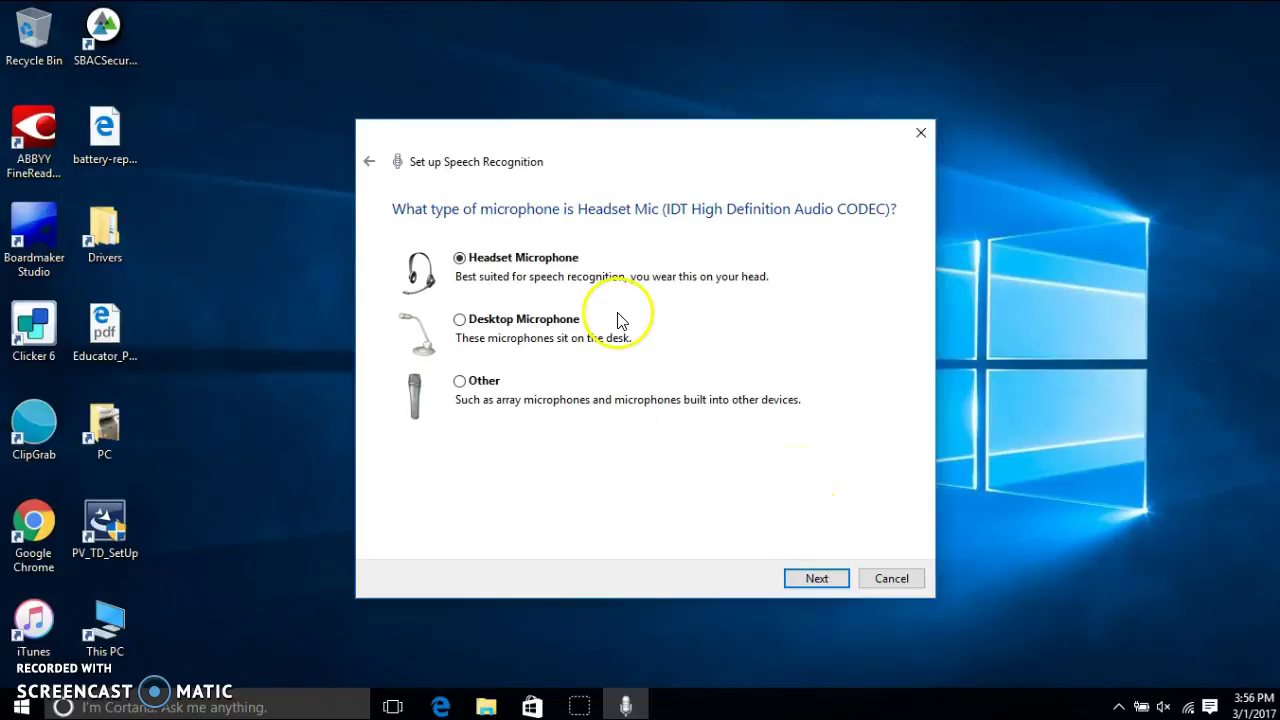
left_click(838, 580)
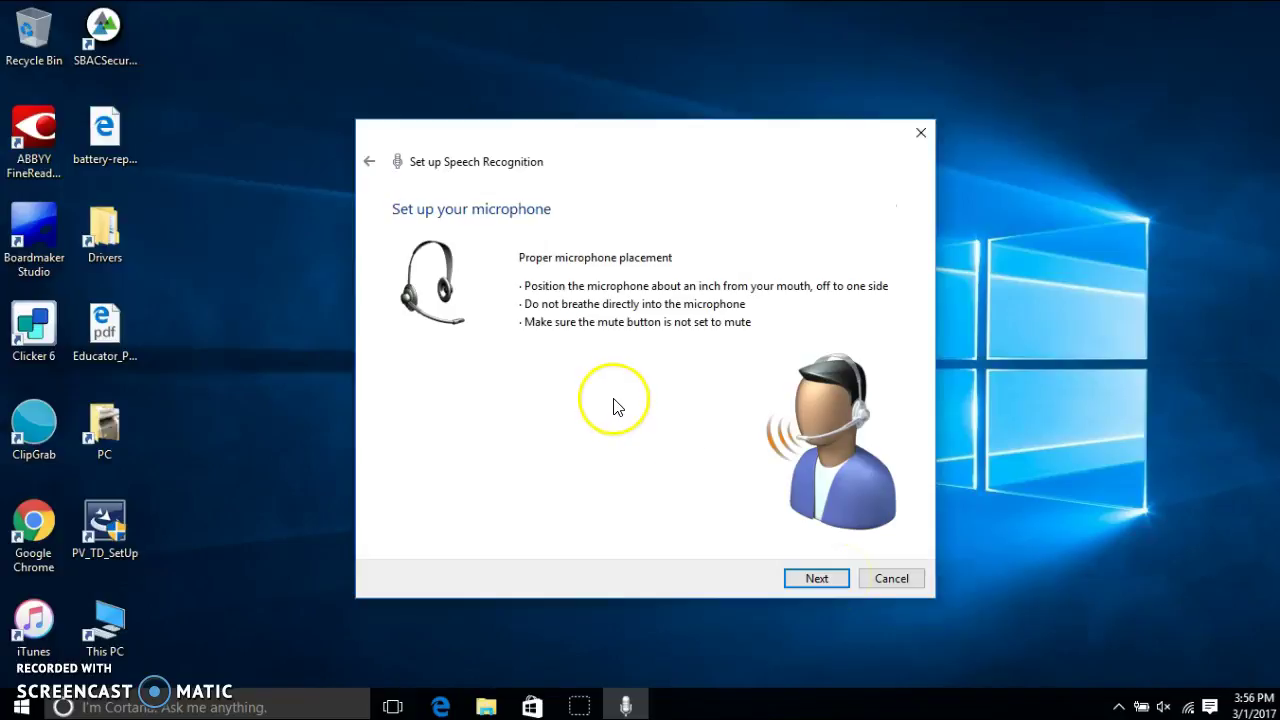
left_click(817, 580)
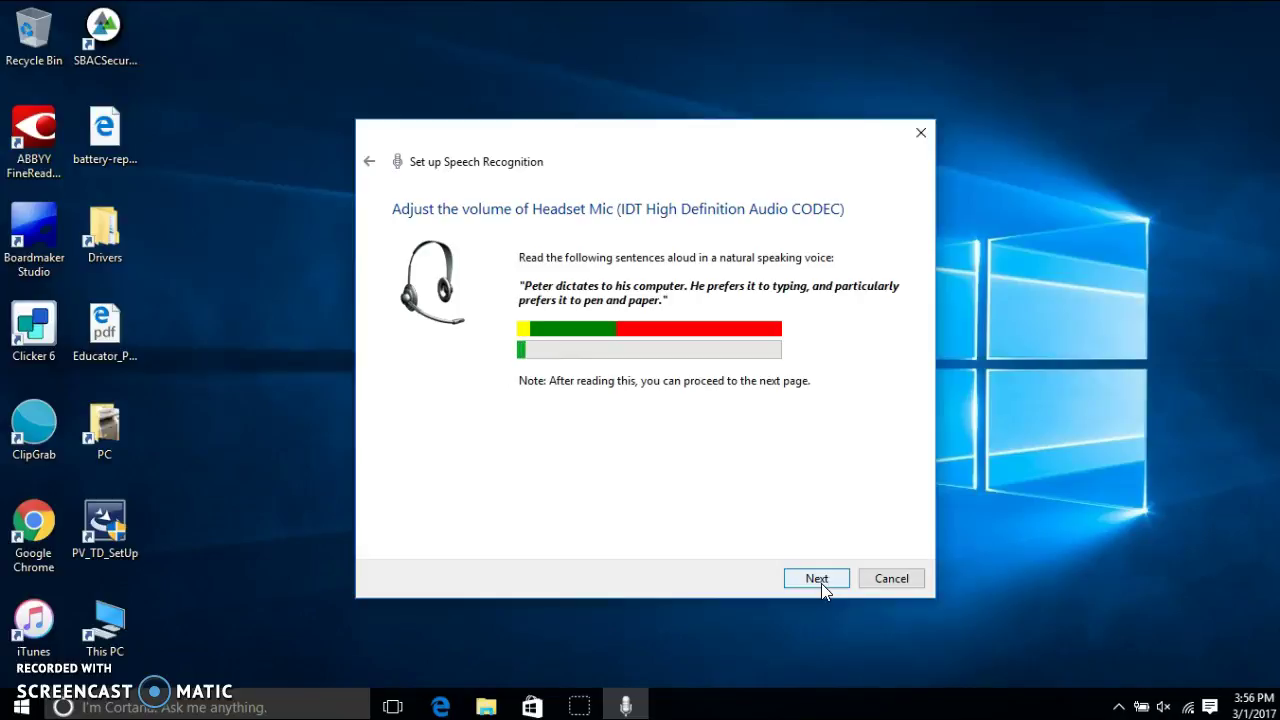
left_click(517, 432)
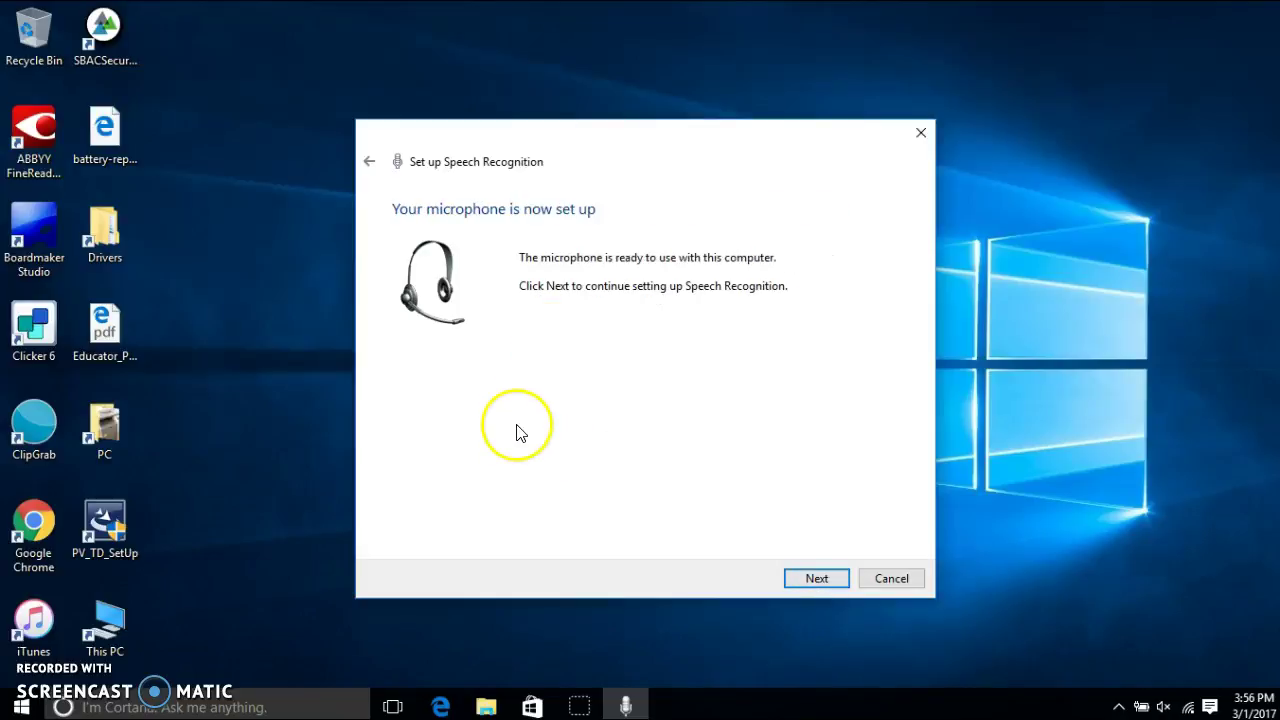
left_click(818, 579)
left_click(705, 354)
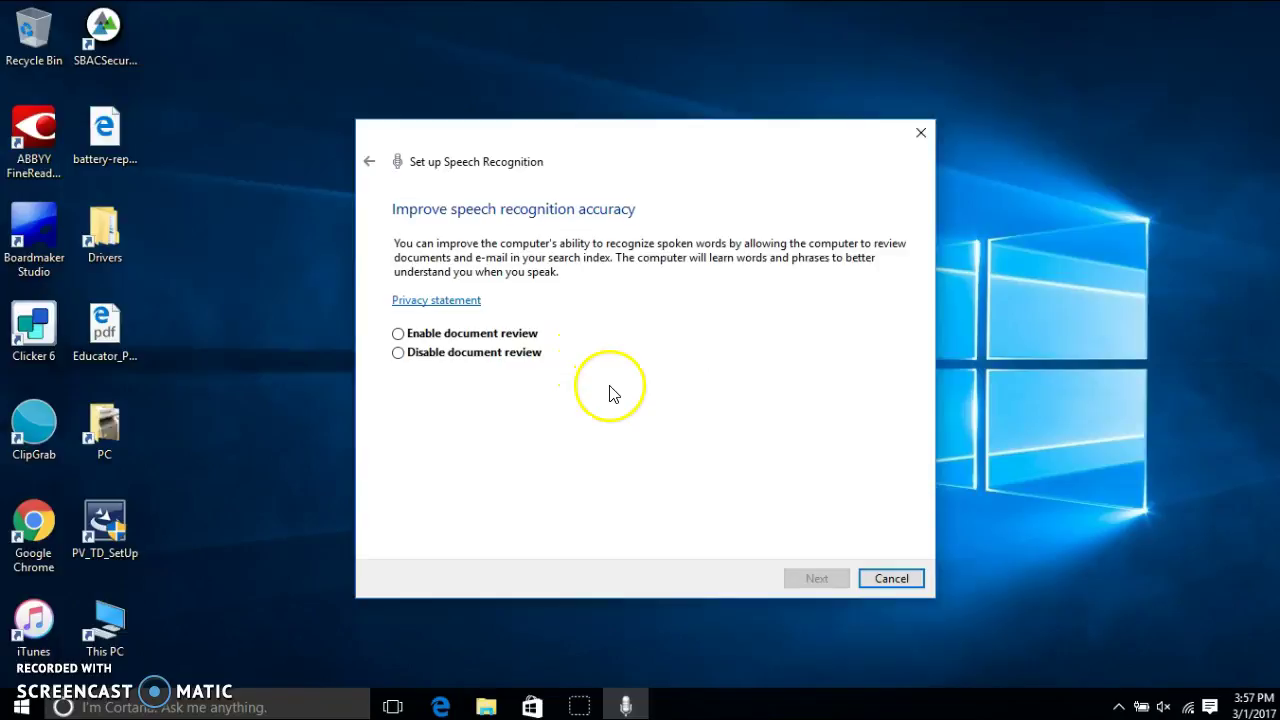
- Disable document review and keep manual activation mode for speech recognition
left_click(399, 355)
left_click(832, 579)
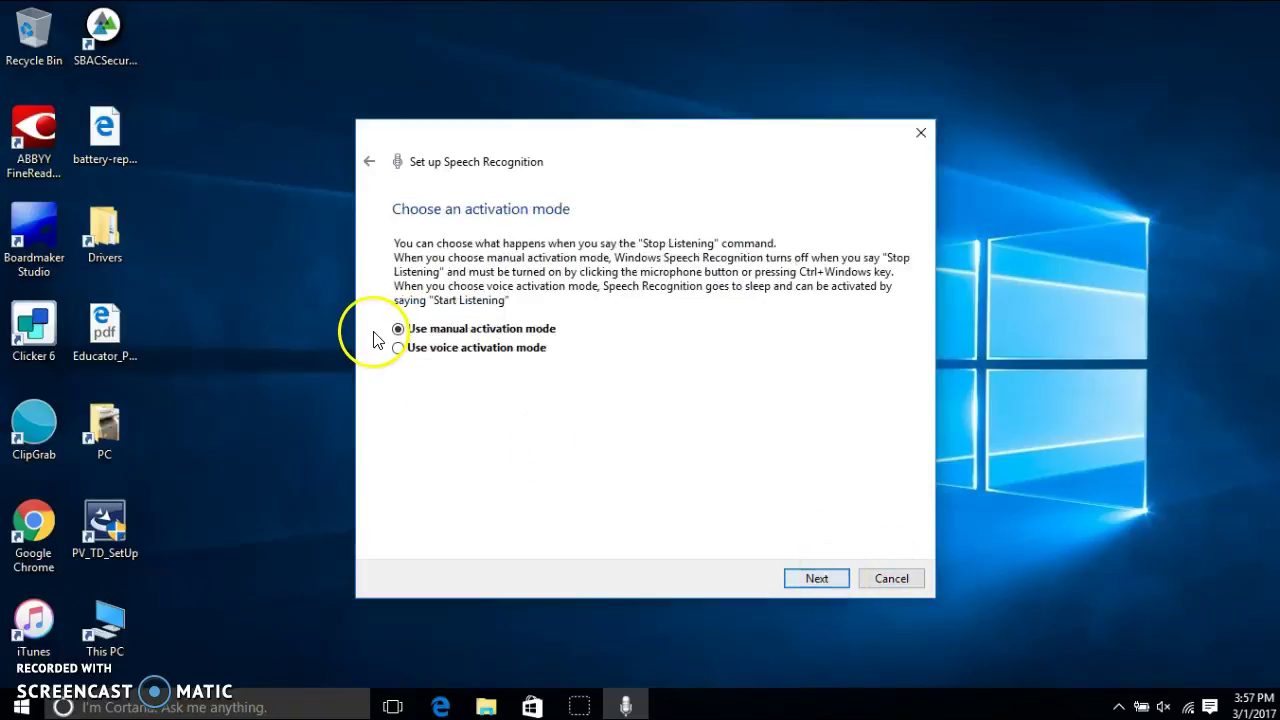
left_click(827, 581)
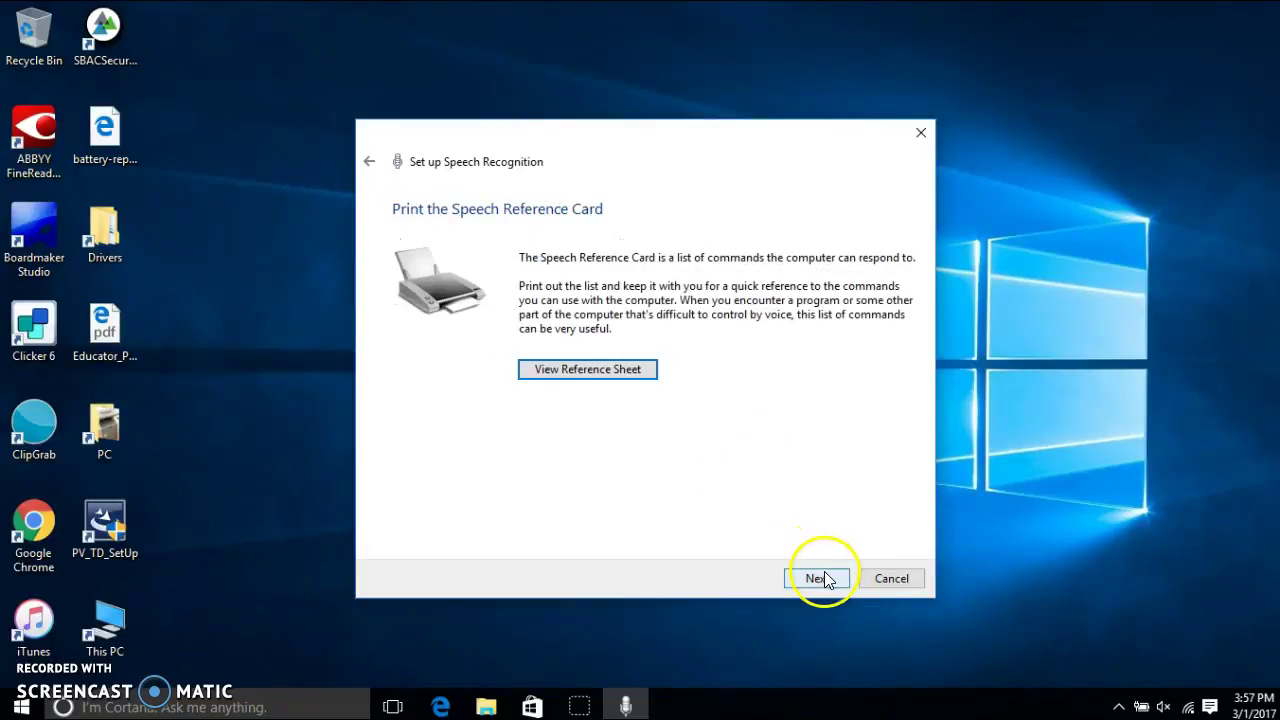
- Turn off running Speech Recognition at startup and finish the setup without taking the tutorial
left_click(825, 576)
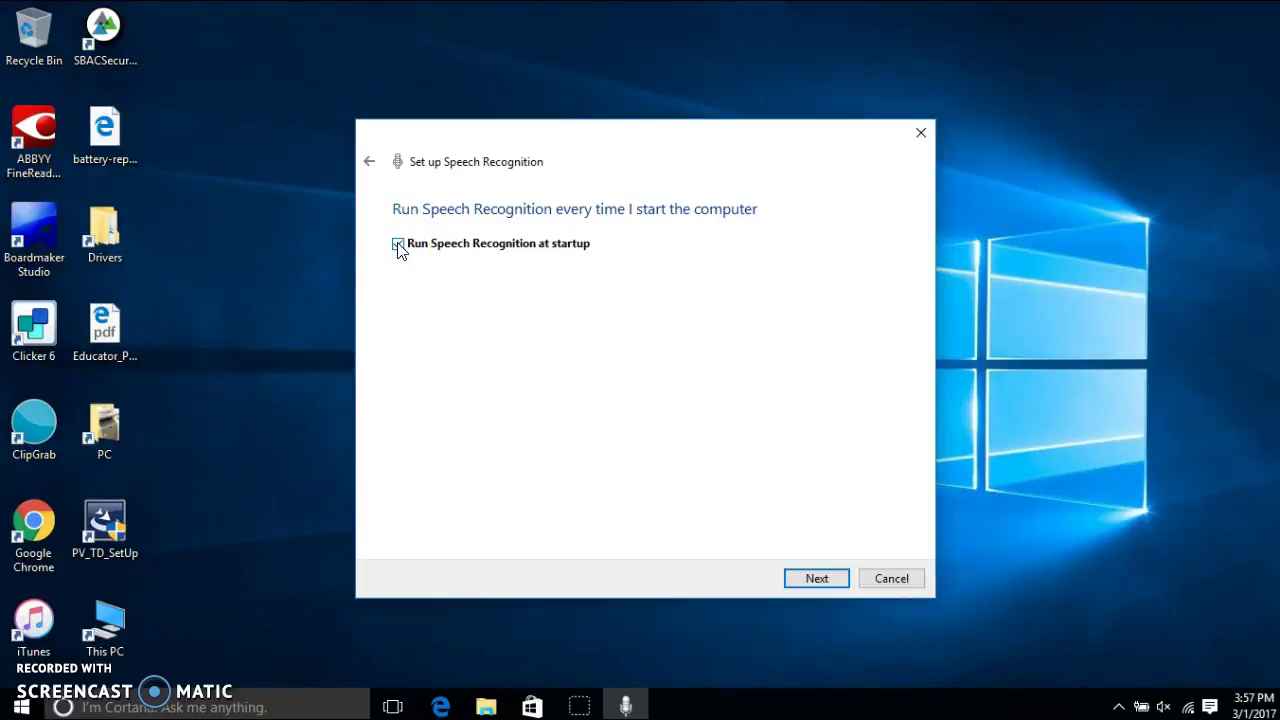
left_click(398, 244)
left_click(815, 582)
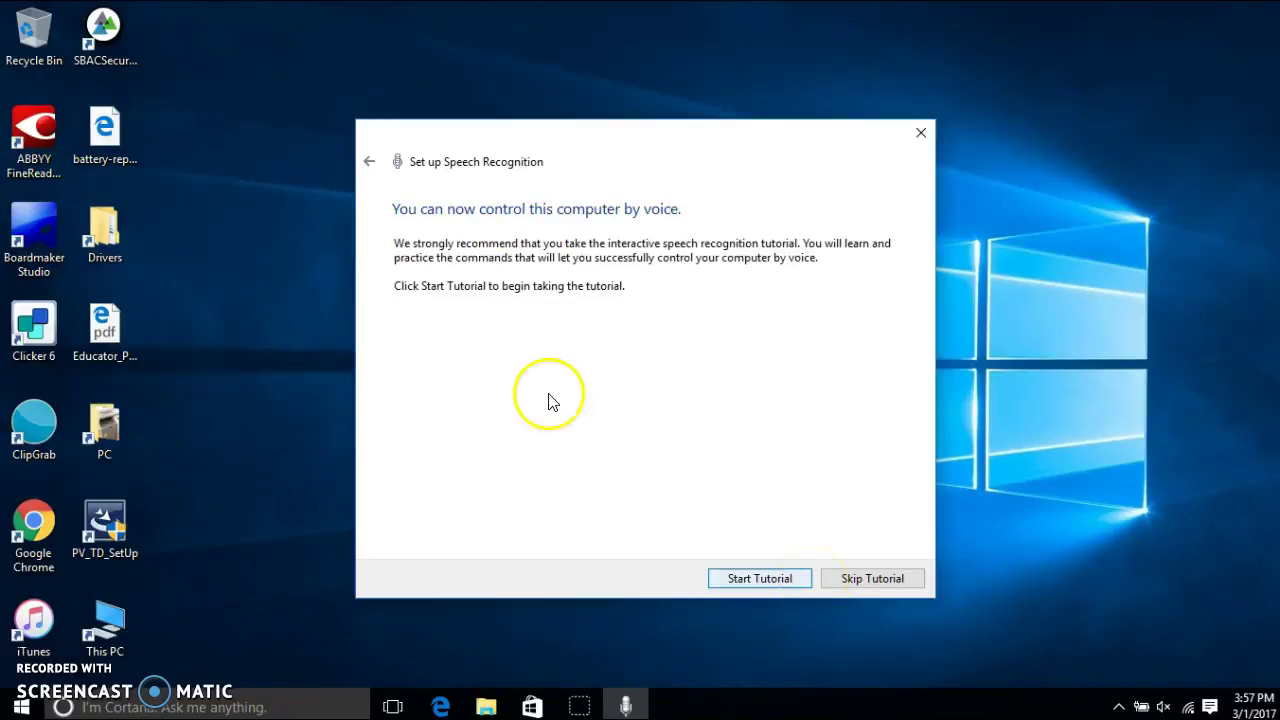
left_click(884, 580)
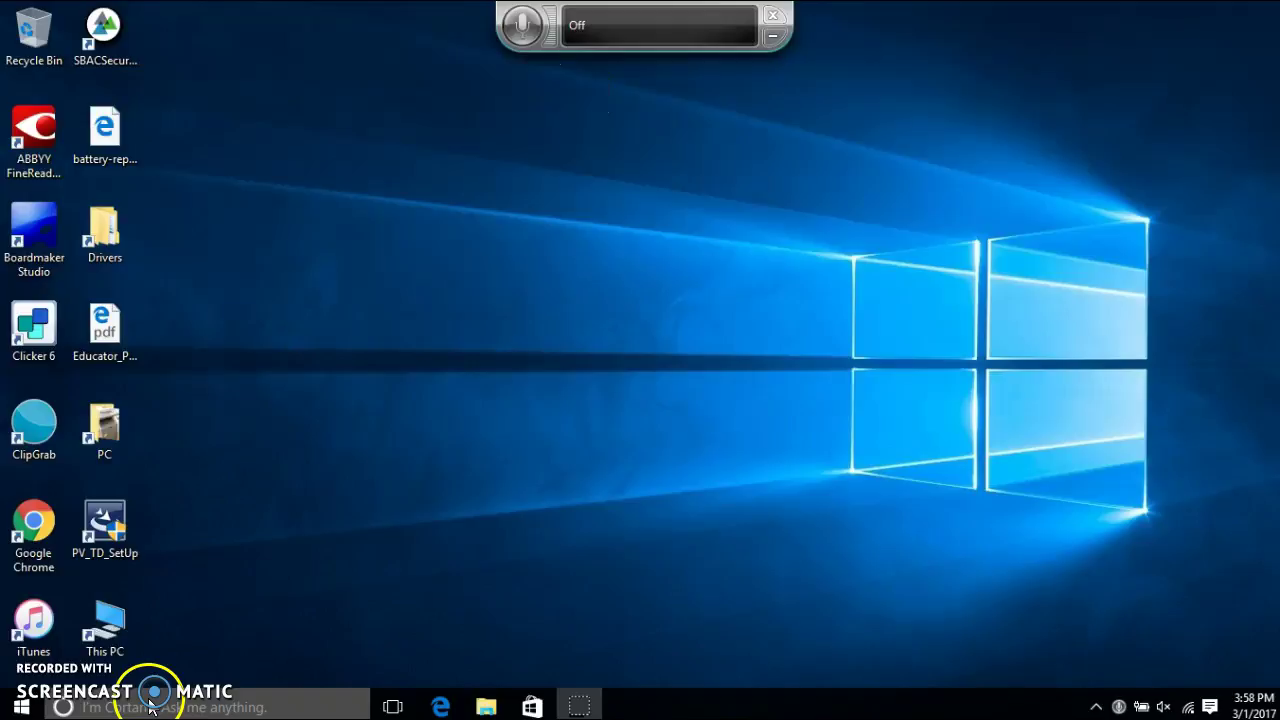
- Find Windows Speech Recognition again through a system search for "Windows sp" and open it
left_click(30, 706)
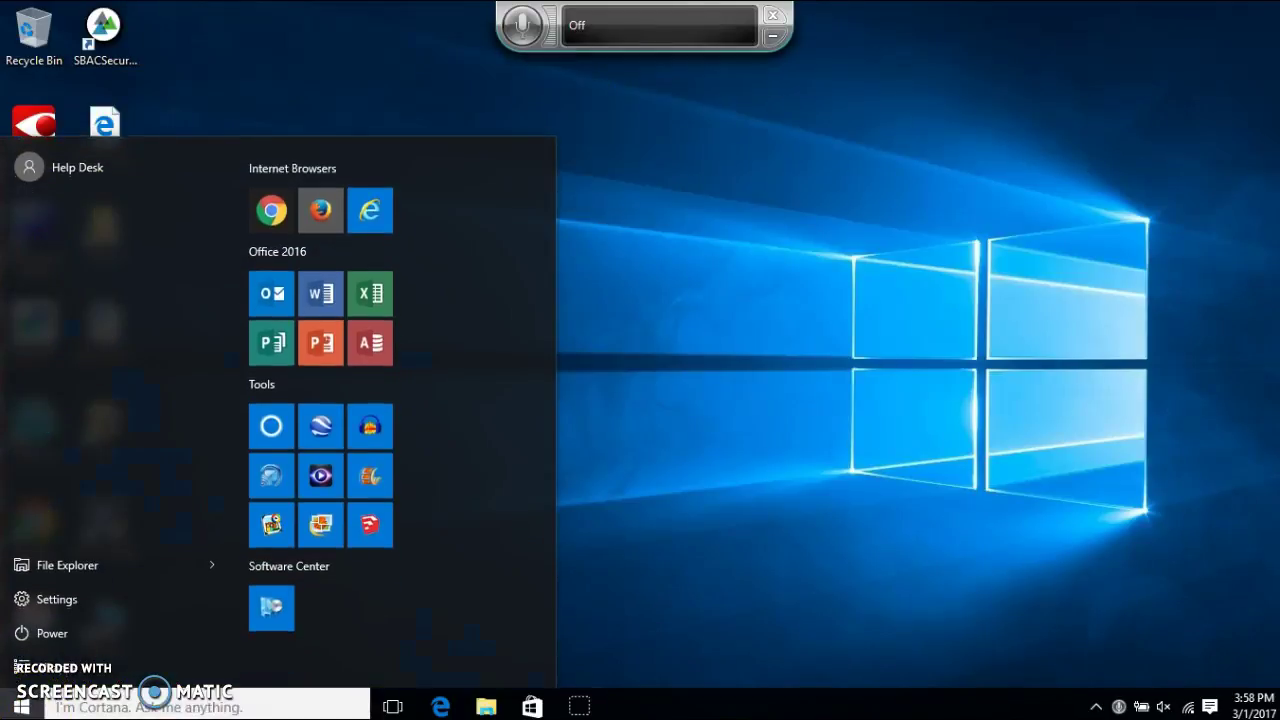
type("W")
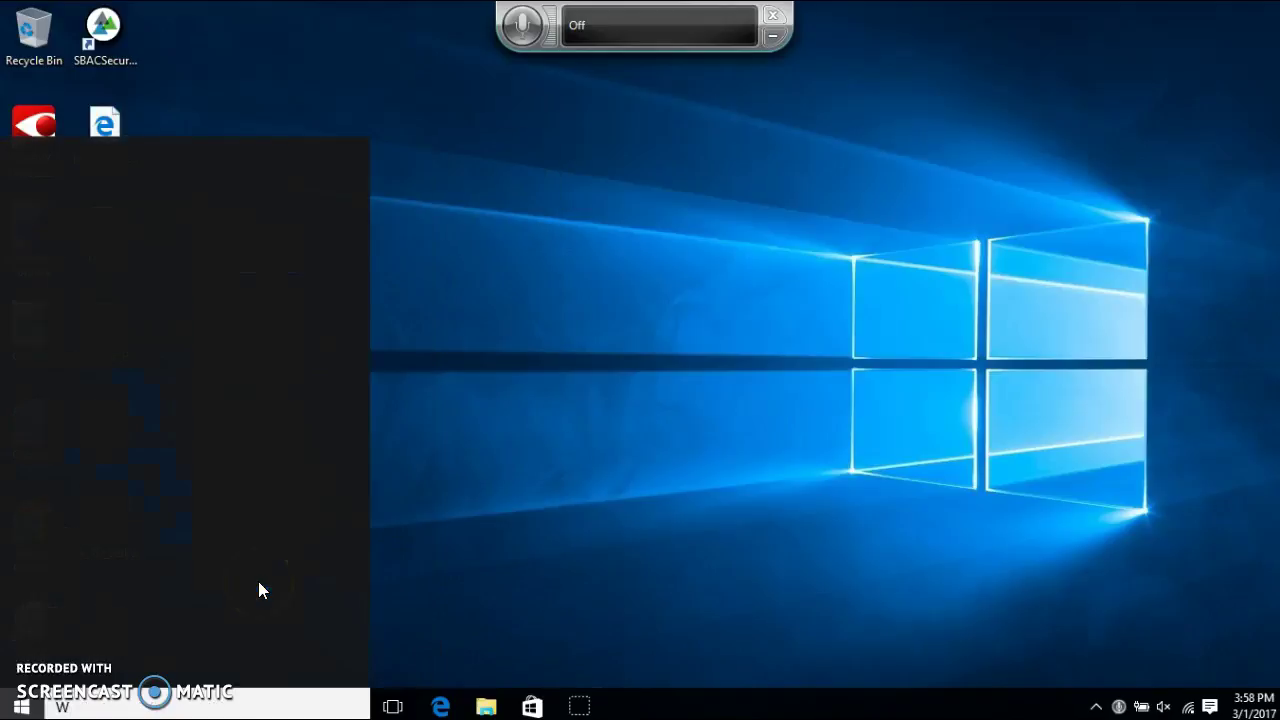
type("indows s")
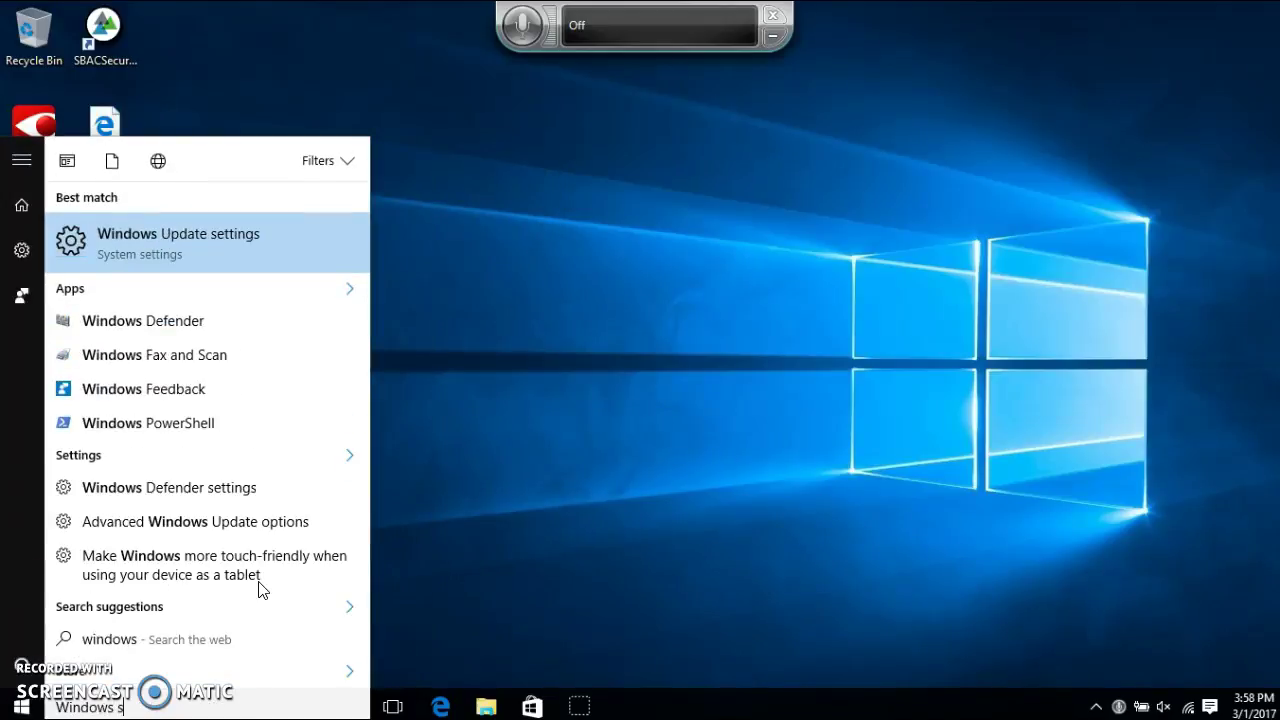
type("e")
key("BackSpace")
type("p")
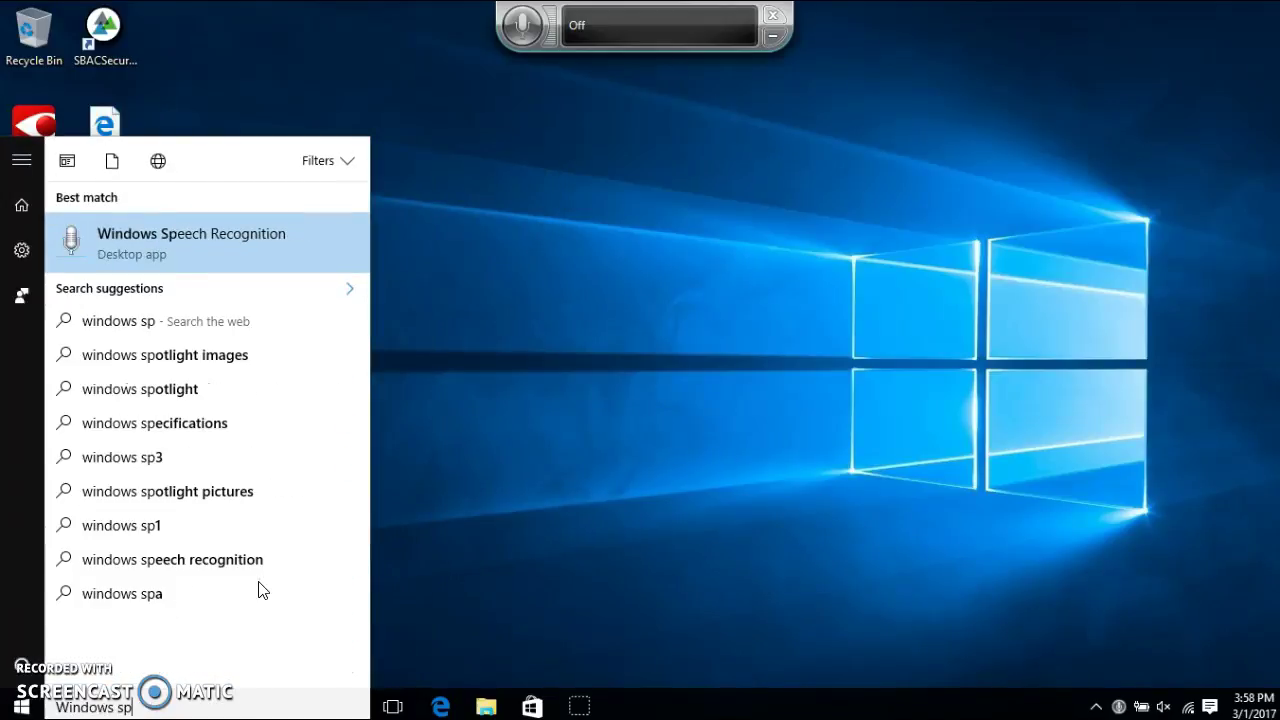
left_click(288, 250)
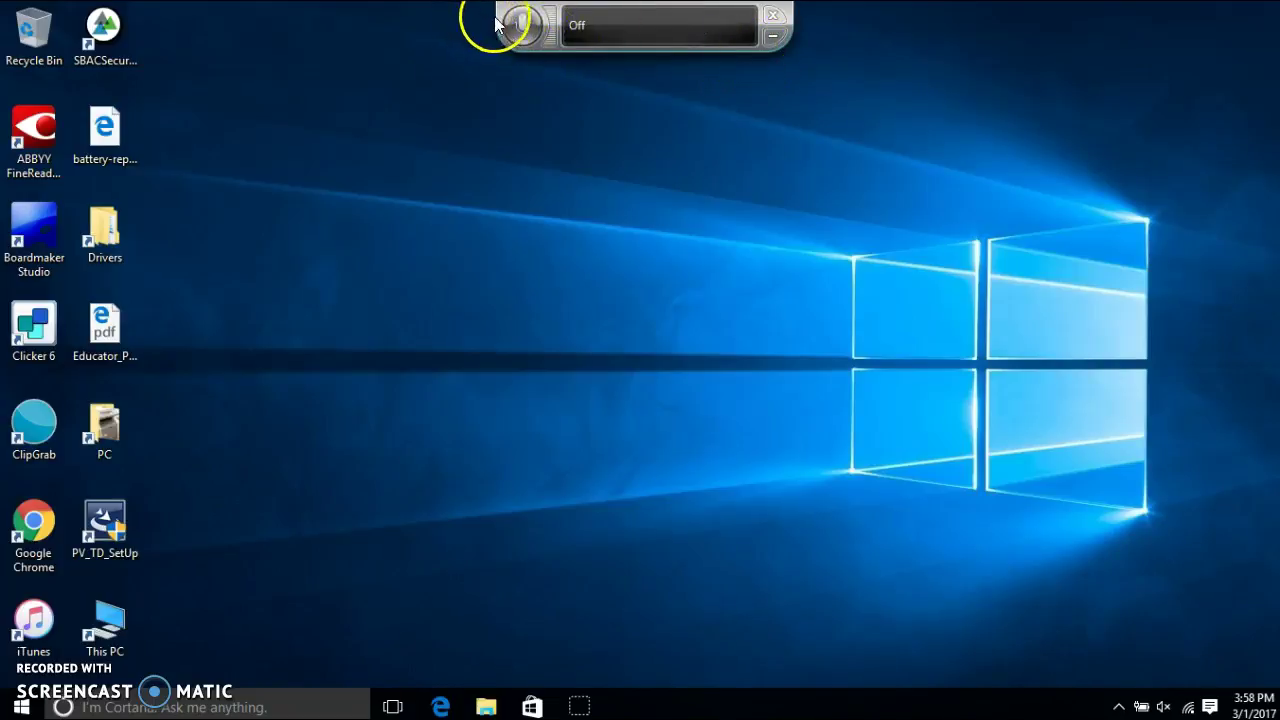
- Launch SBACSecureBrowser from its desktop shortcut
left_click(95, 22)
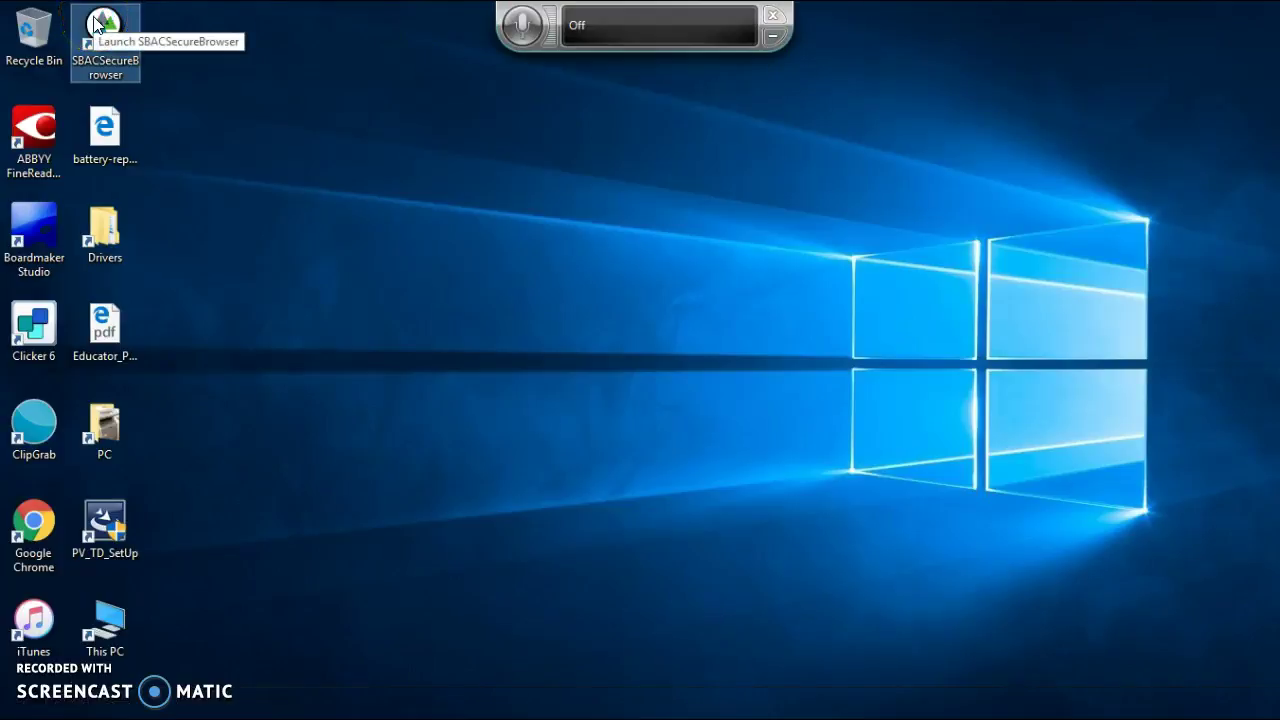
double_click(97, 24)
double_click(104, 28)
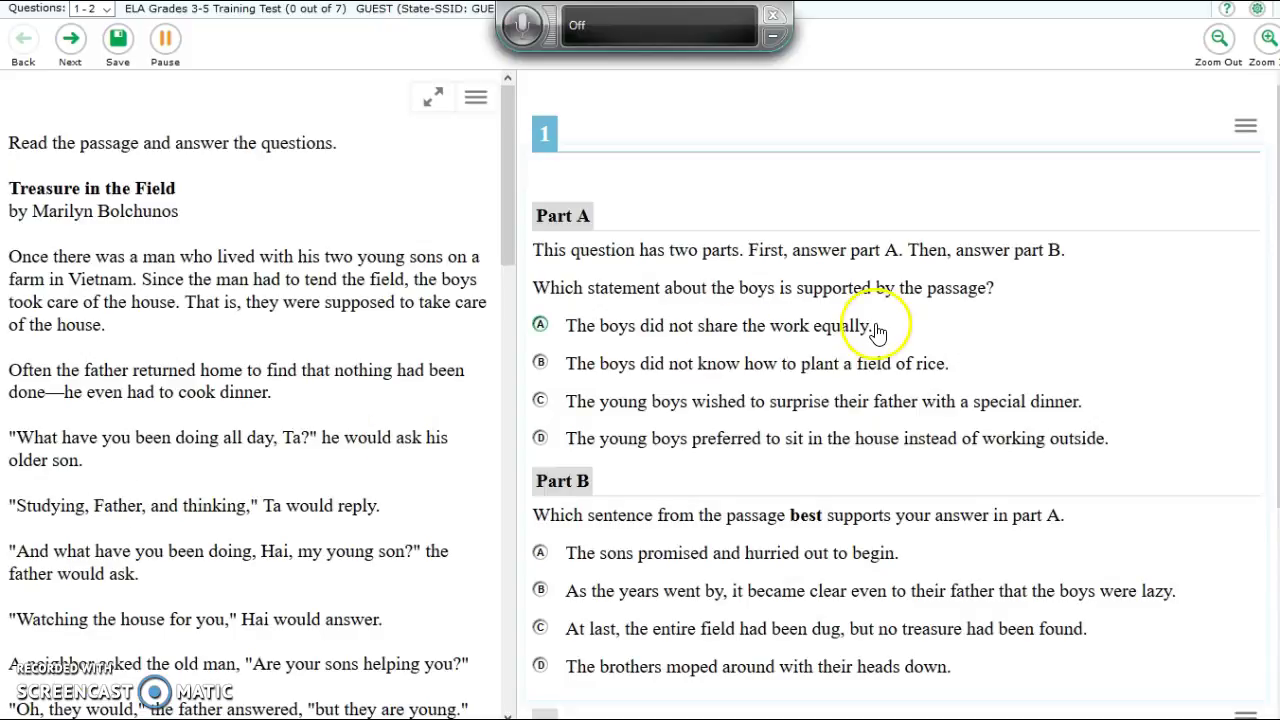
- Dictate "But the father told his sons to hurry up." into the question 2 answer and switch speech listening off
scroll(1262, 178, "down", 3)
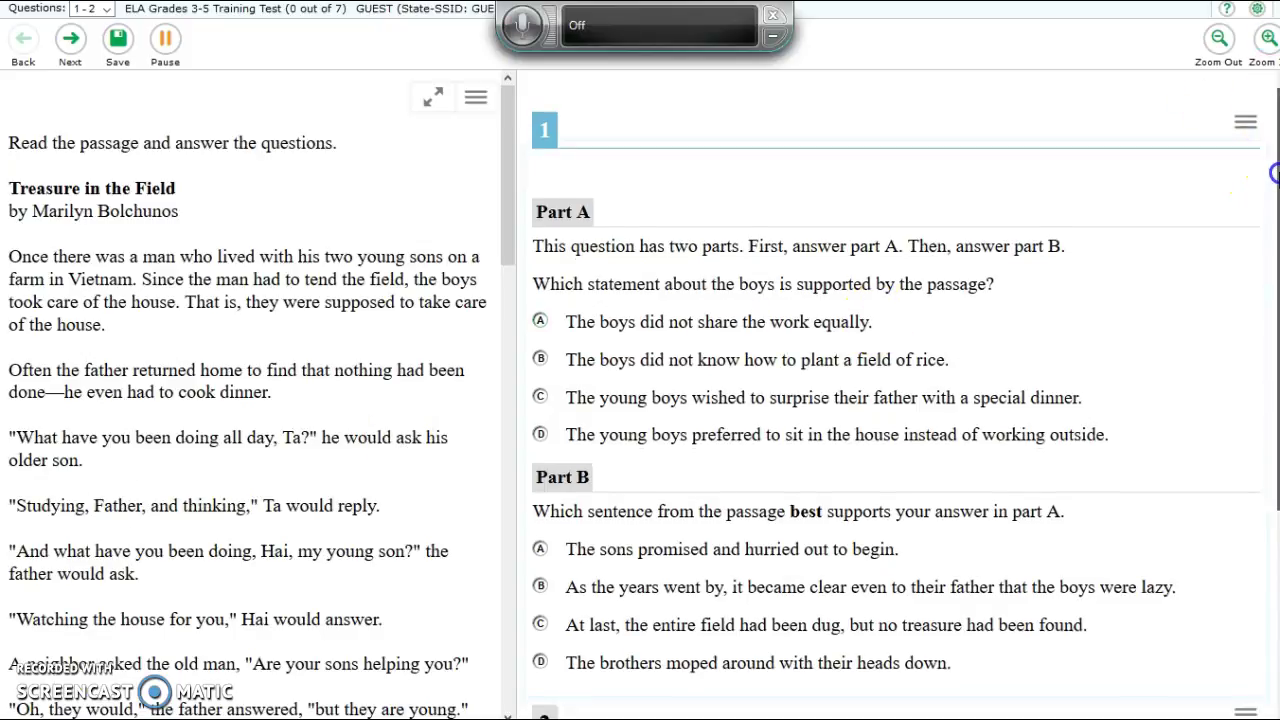
scroll(895, 400, "down", 2)
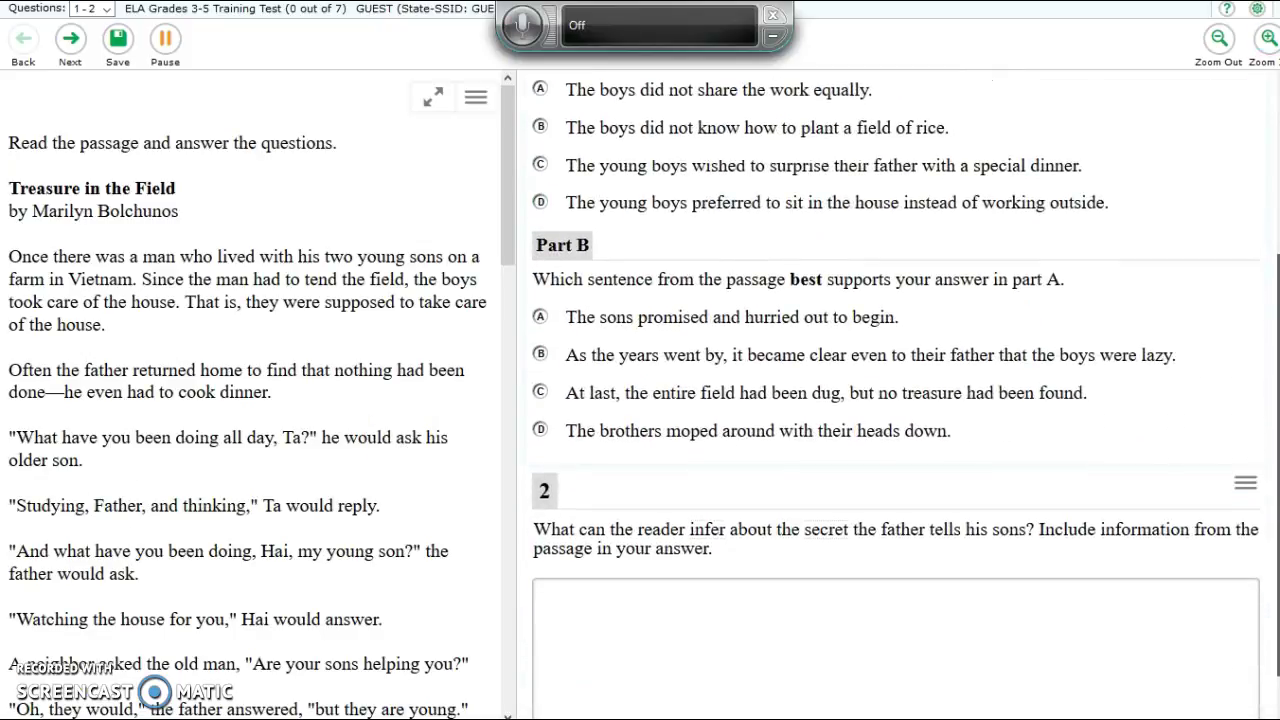
scroll(895, 400, "down", 1)
left_click(793, 395)
left_click(588, 537)
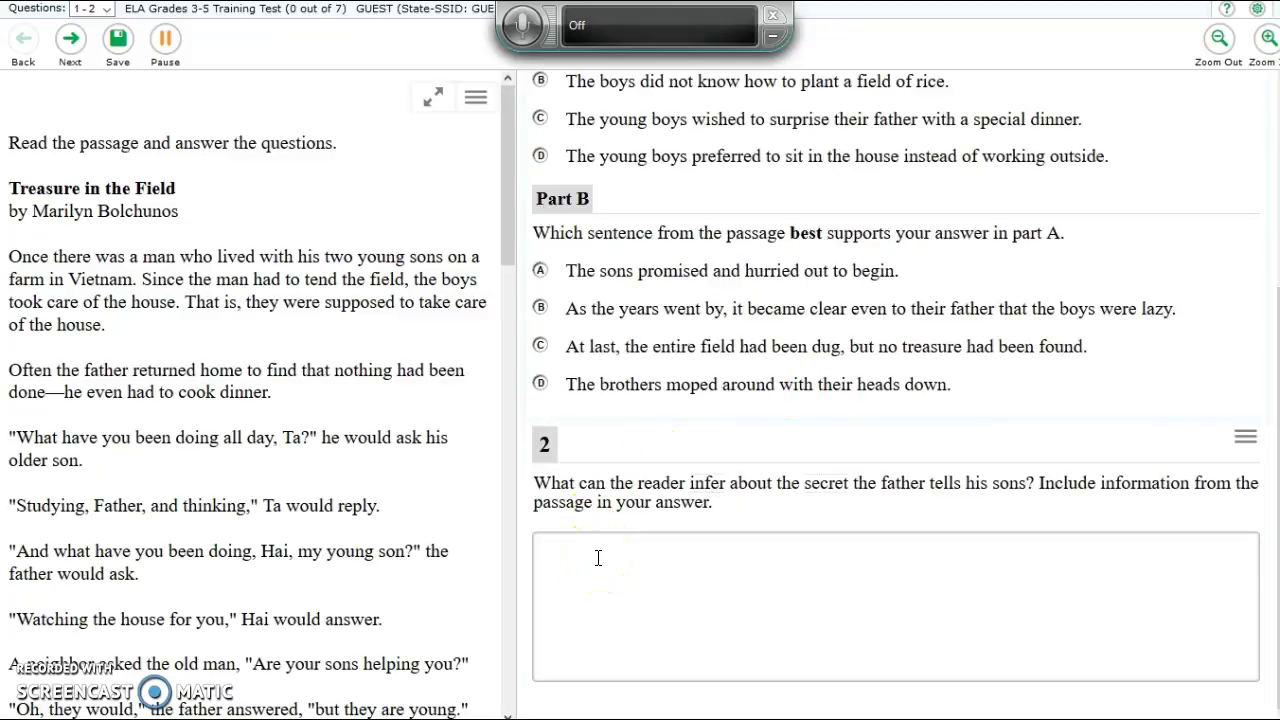
left_click(562, 550)
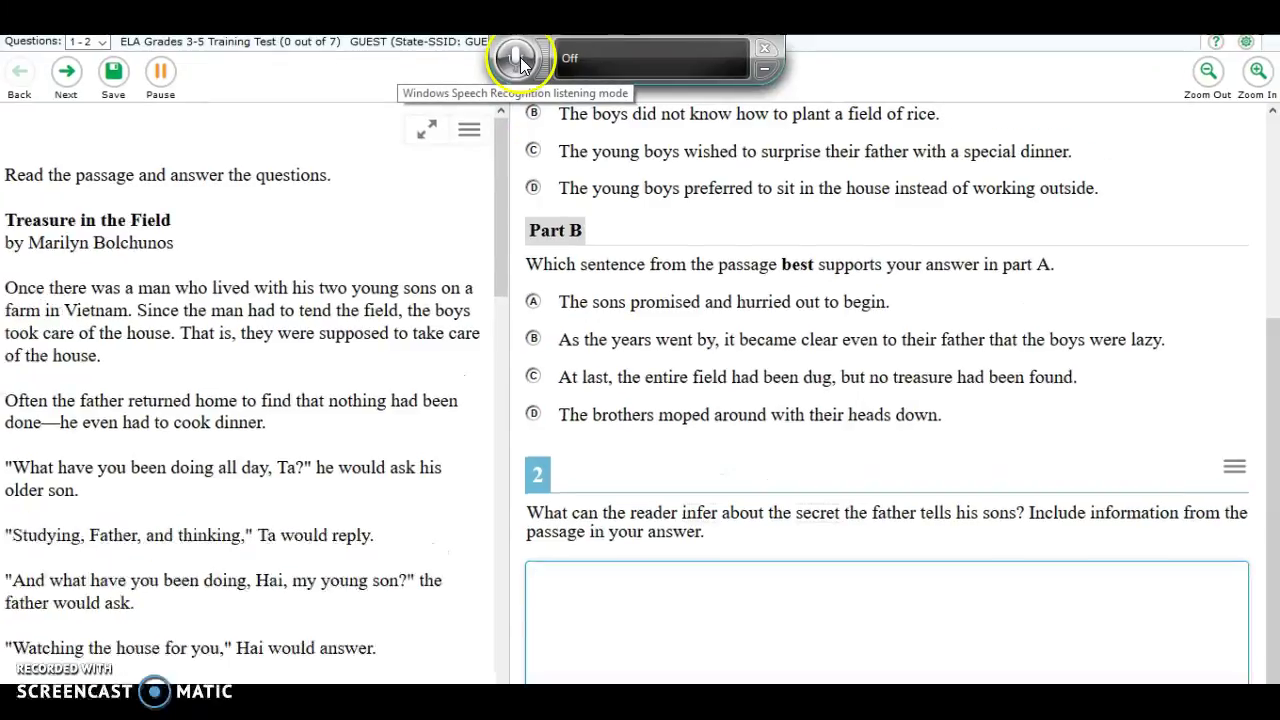
left_click(524, 30)
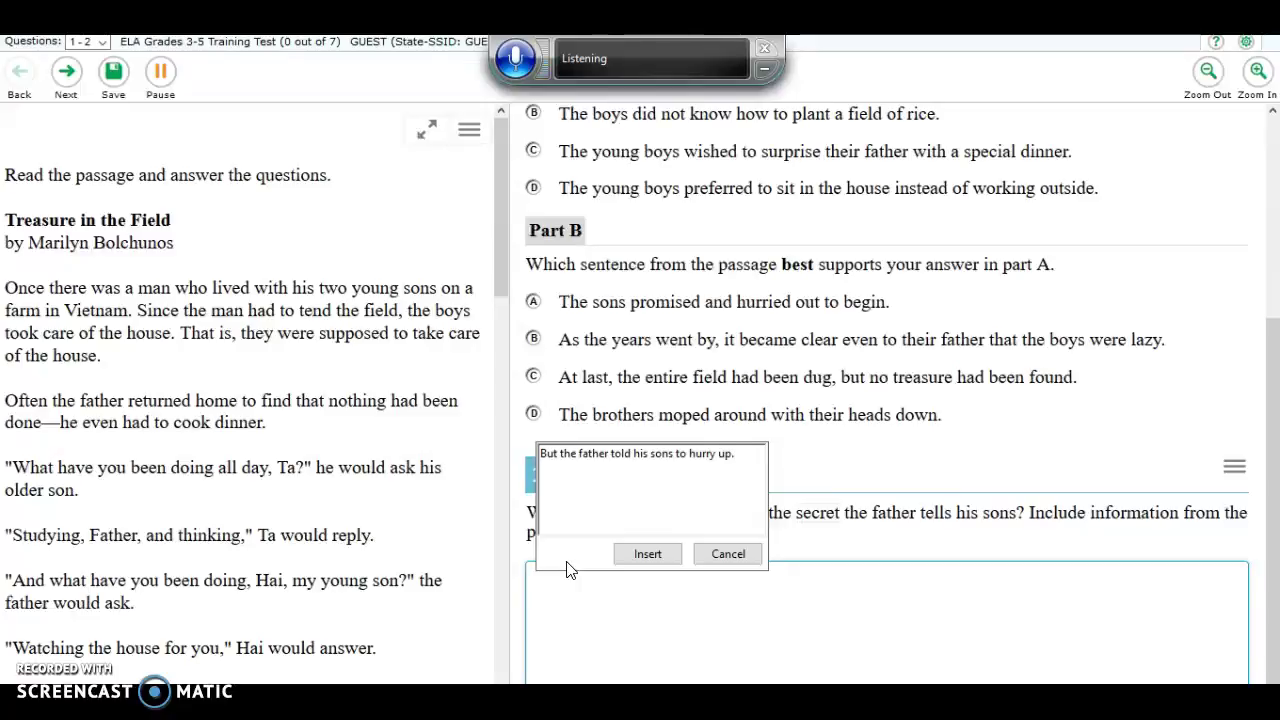
left_click(648, 553)
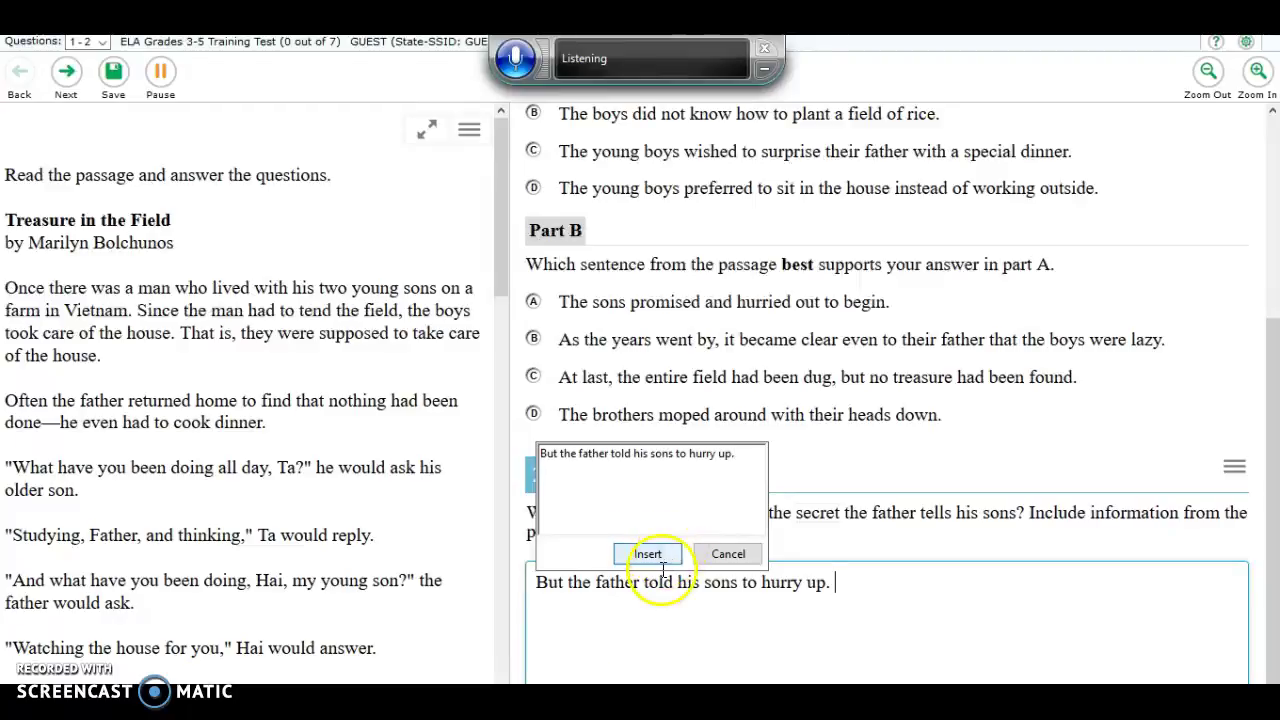
left_click(517, 60)
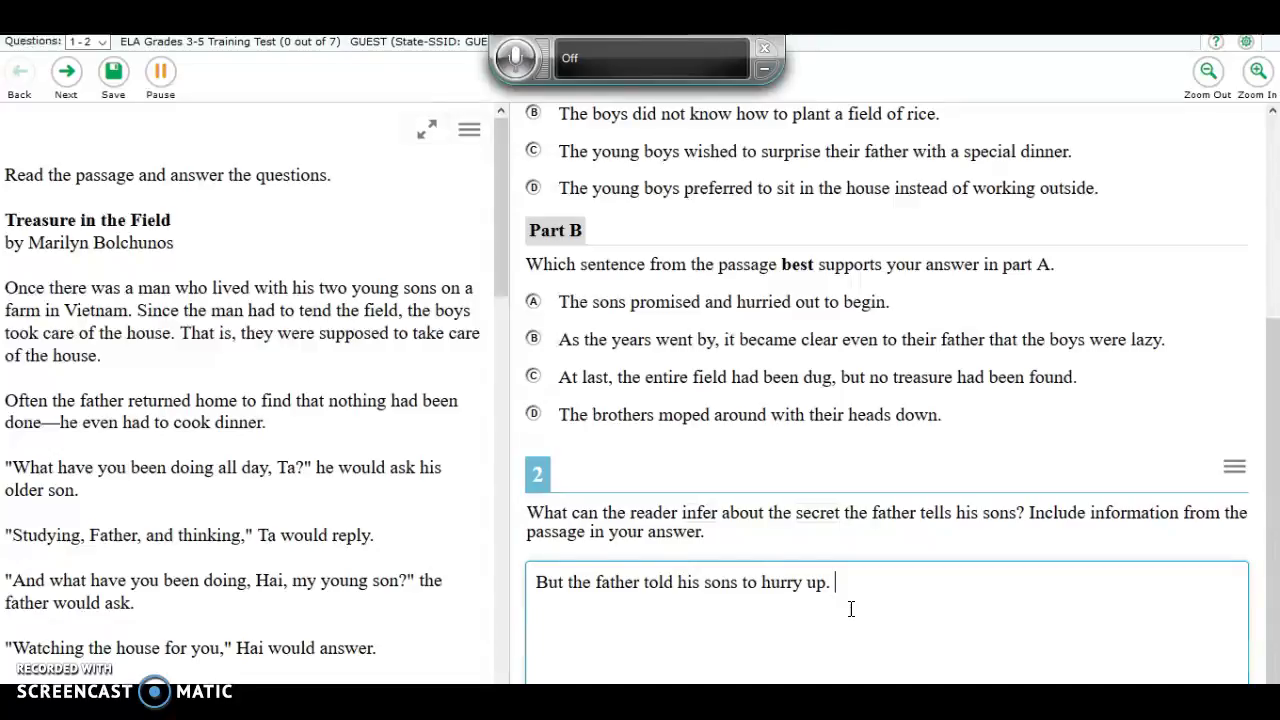
- Resume listening, add the dictated sentence "They had to dig up the treasure." to the answer, and stop listening
left_click(516, 60)
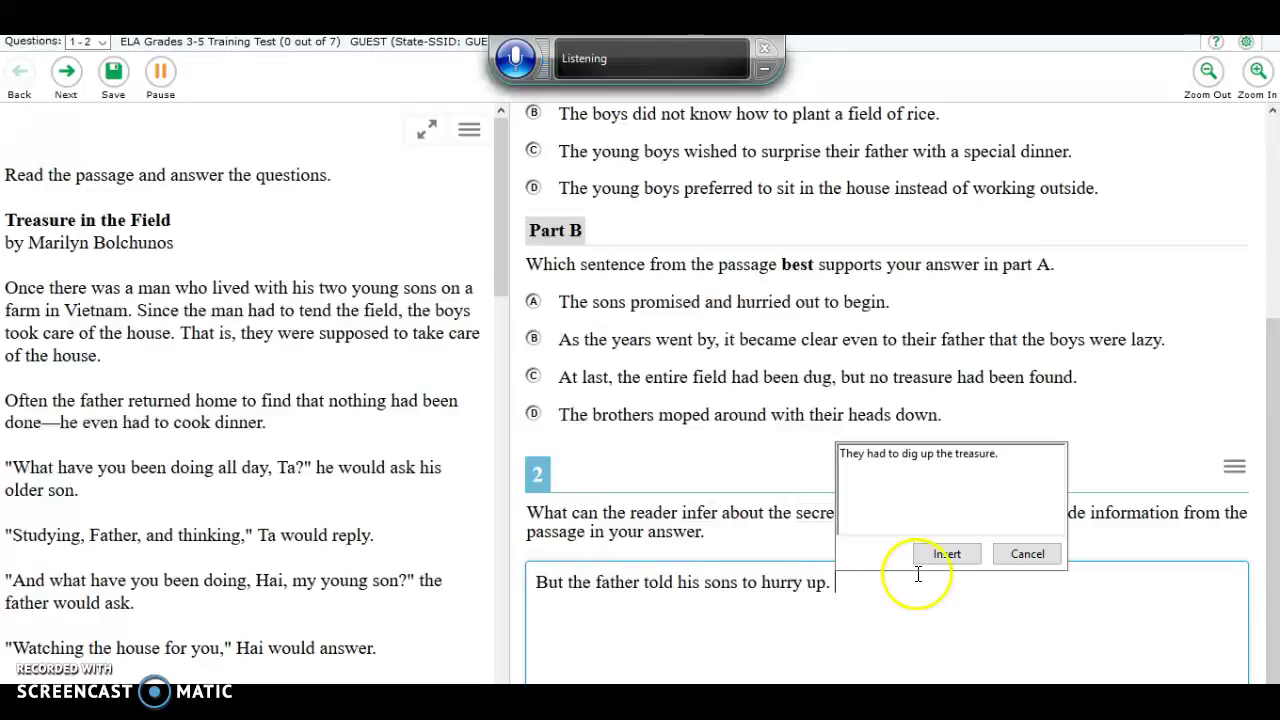
left_click(946, 555)
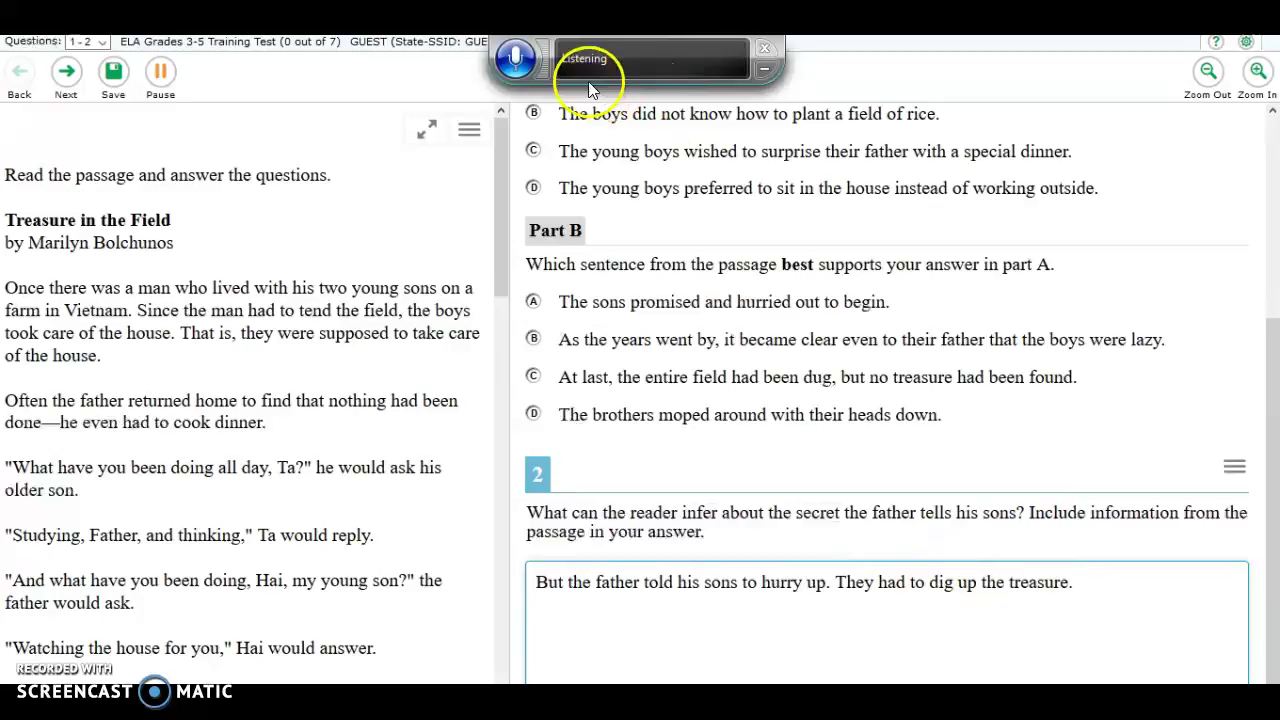
left_click(520, 60)
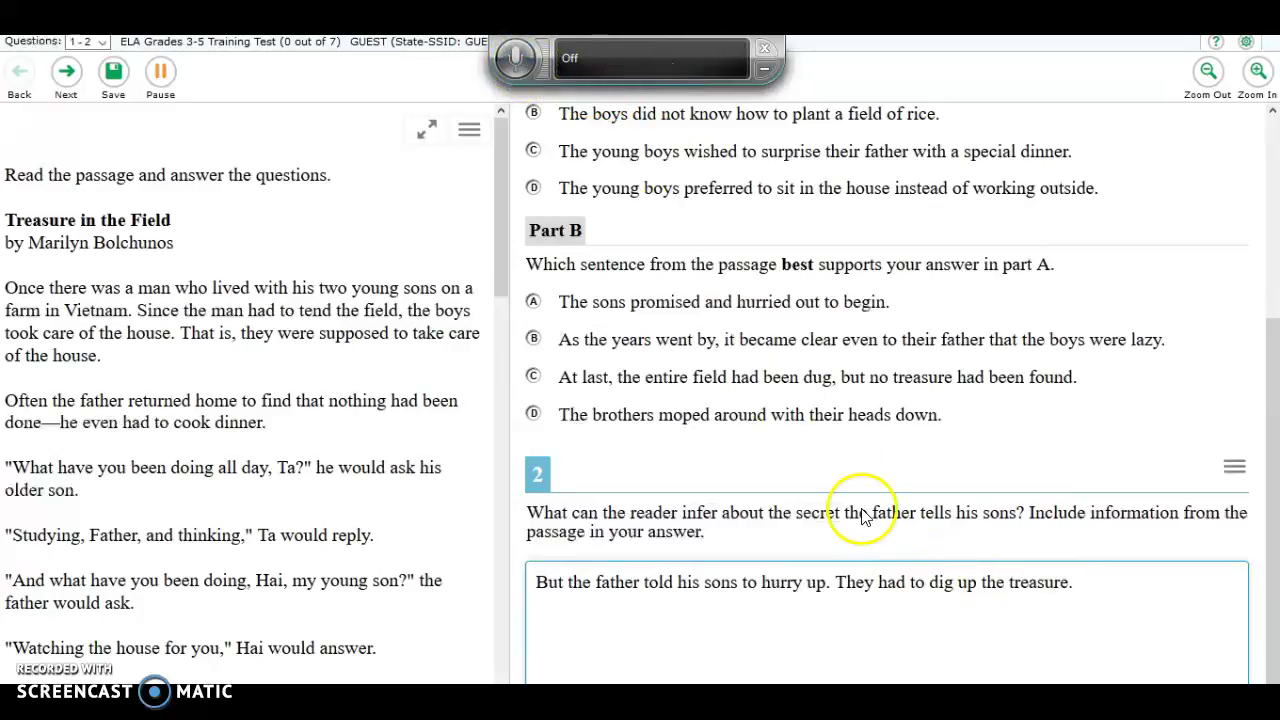